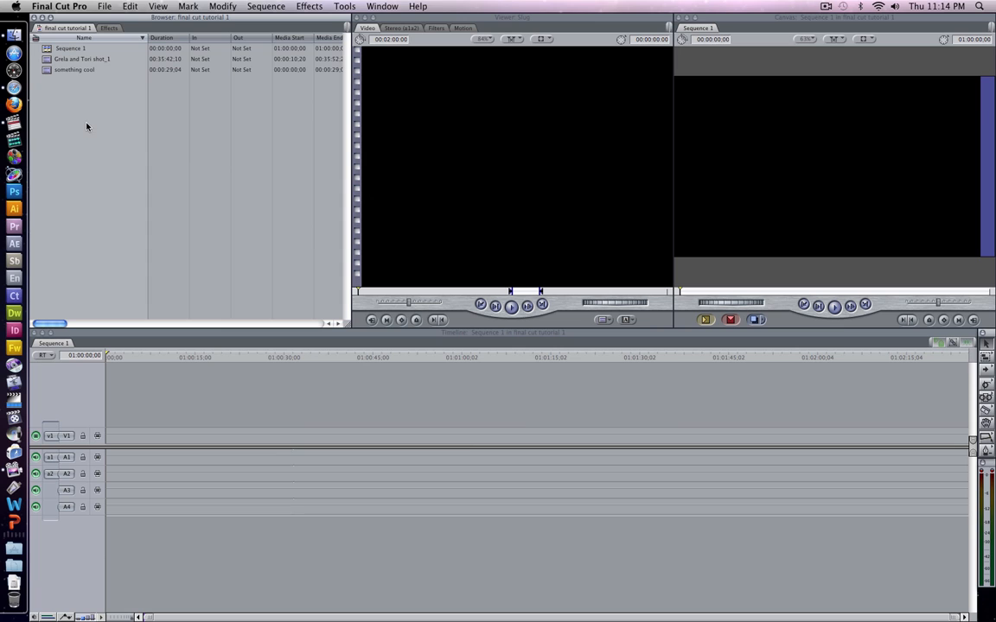
Preview both source clips, place "something cool" at the start of V1, and match the sequence settings to it
{"action": "double_click", "coordinate": [50, 71]}
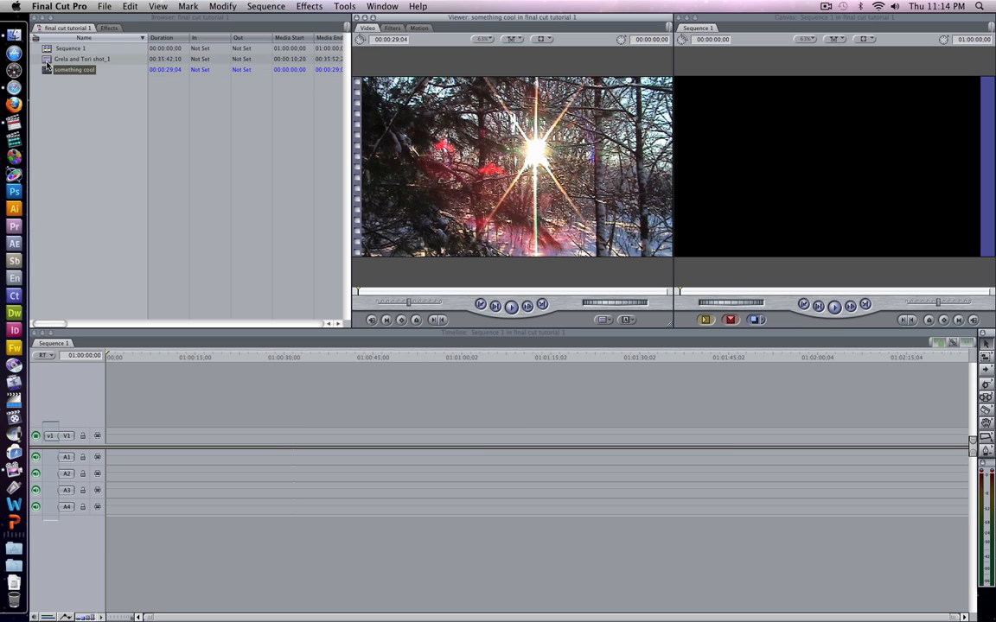
{"action": "double_click", "coordinate": [48, 60]}
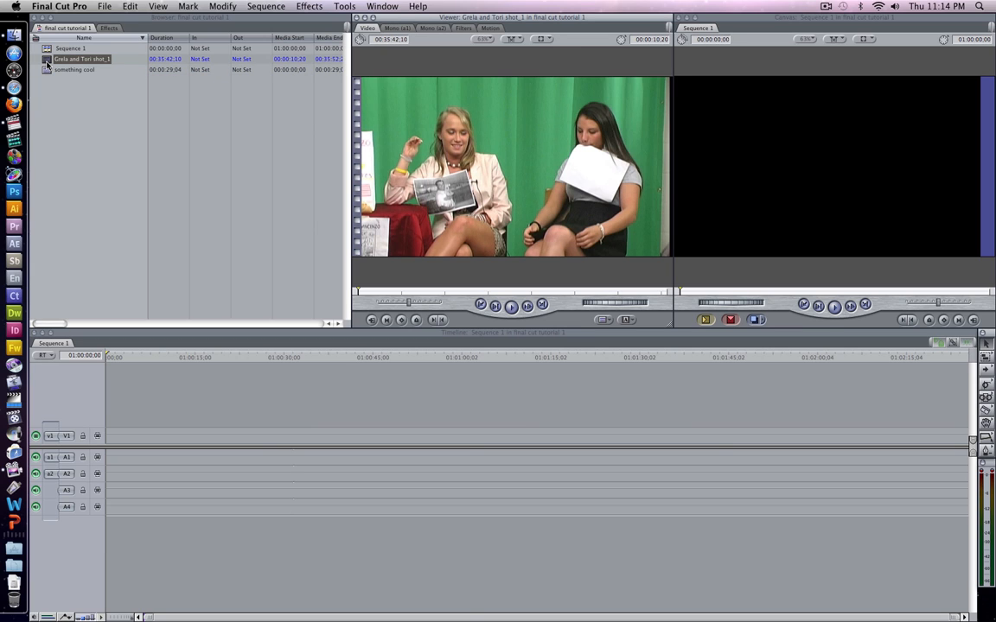
{"action": "left_click", "coordinate": [50, 74]}
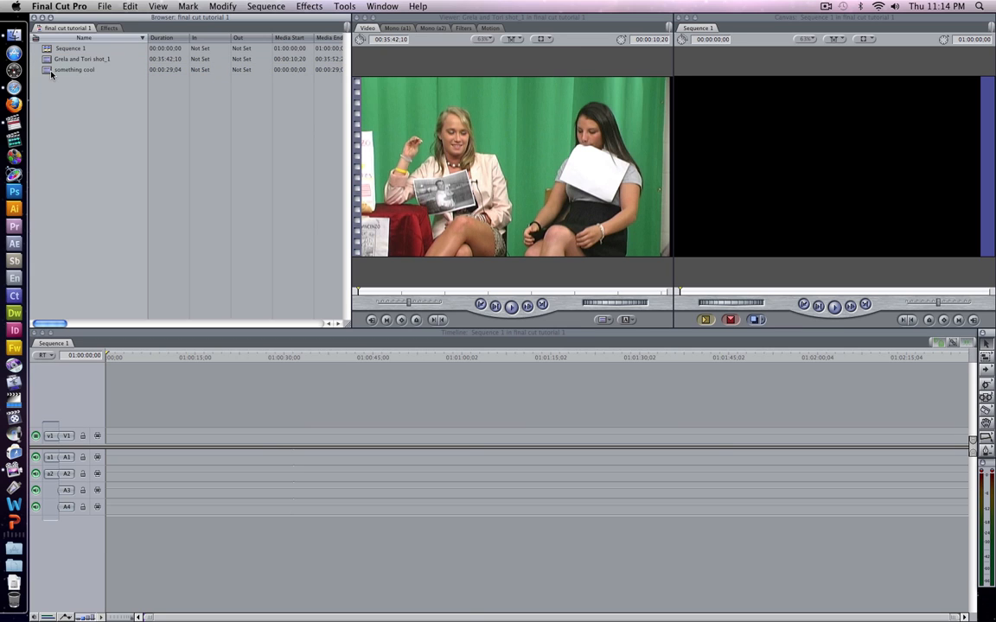
{"action": "left_click", "coordinate": [49, 72]}
{"action": "left_click_drag", "start_coordinate": [47, 72], "coordinate": [116, 434]}
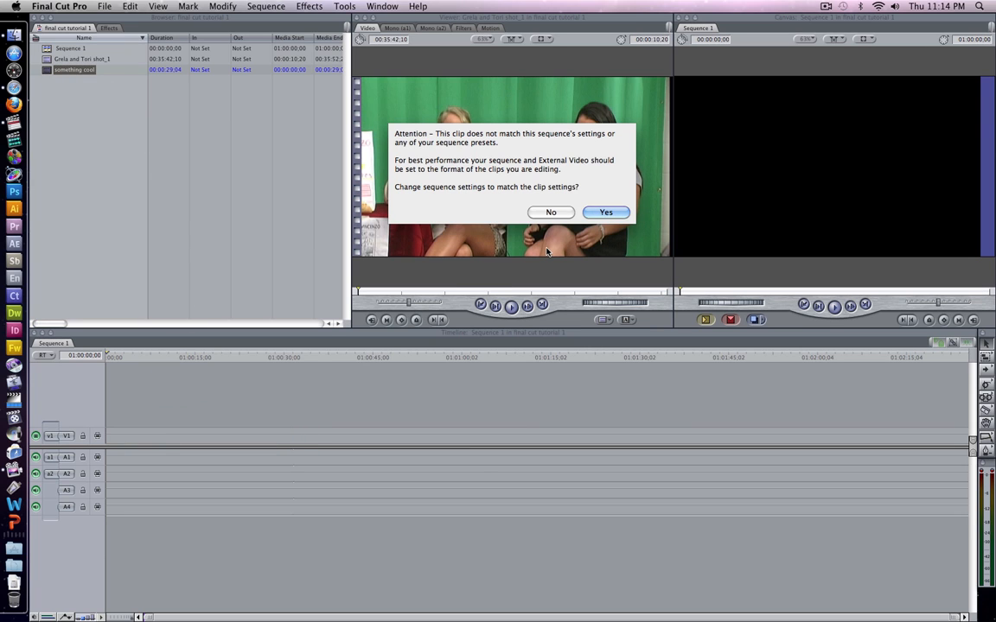
{"action": "key", "text": "Return"}
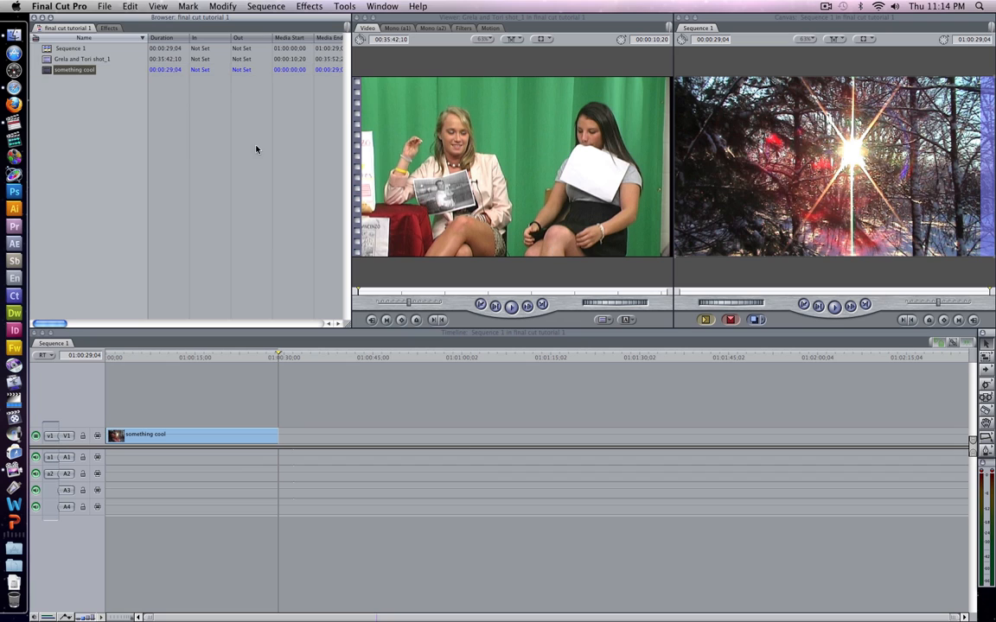
Set the green-screen clip's duration to 10 seconds in the Viewer
{"action": "left_click", "coordinate": [47, 61]}
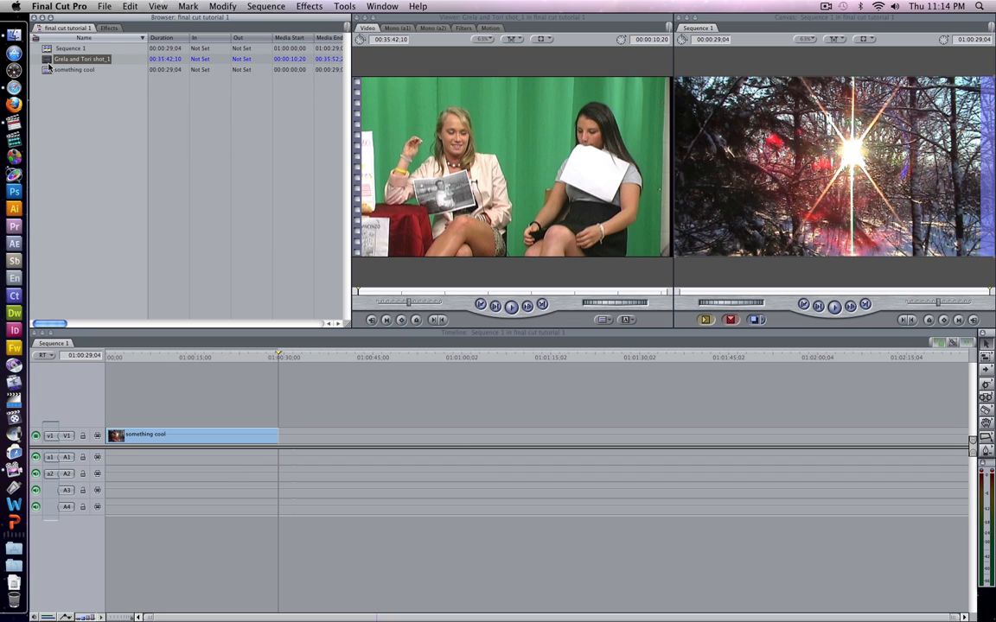
{"action": "left_click_drag", "start_coordinate": [78, 81], "coordinate": [380, 207]}
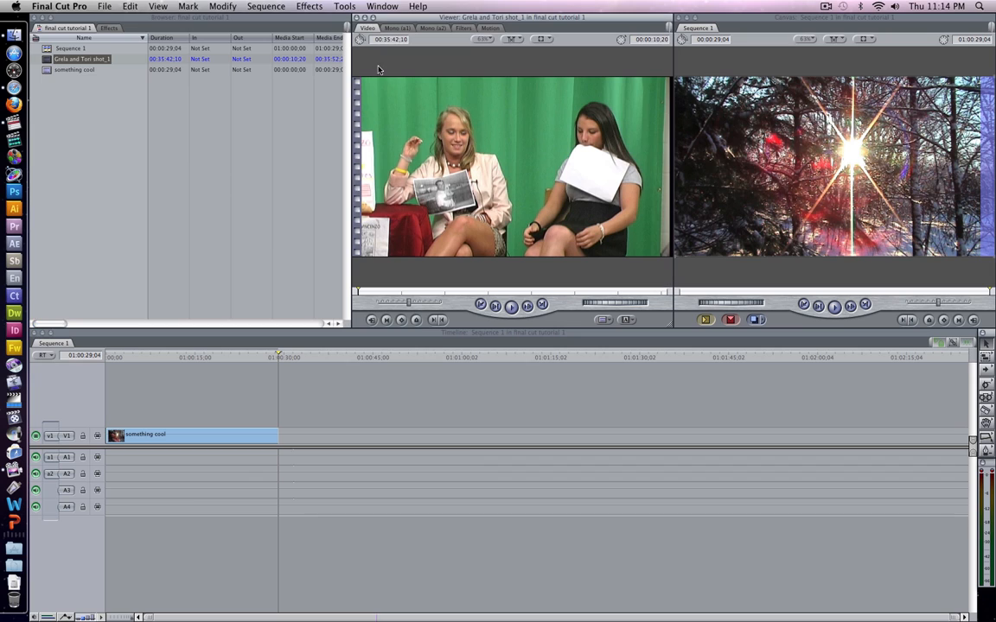
{"action": "type", "text": "1000"}
{"action": "key", "text": "Return"}
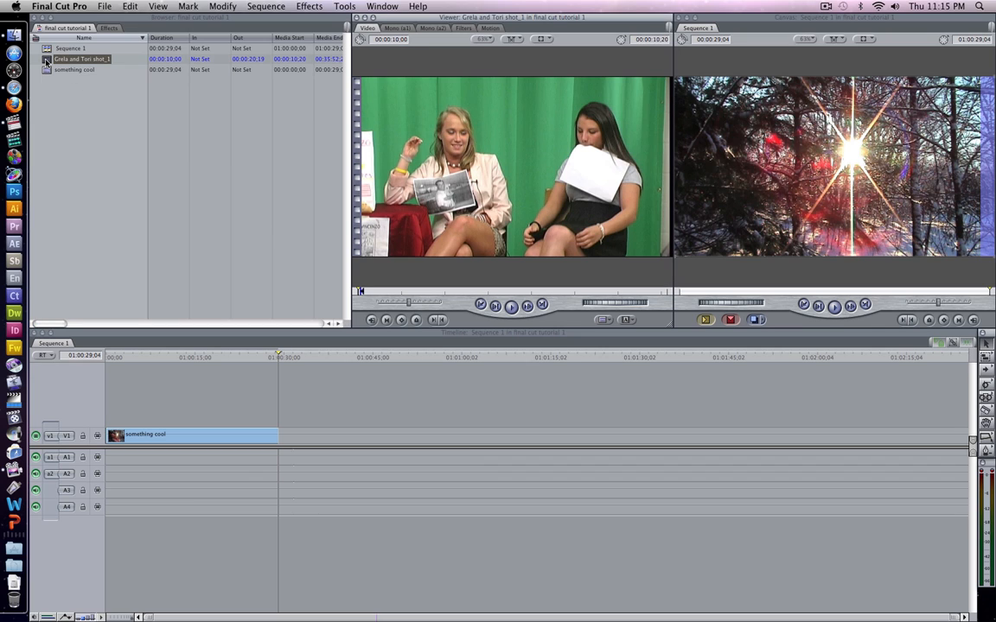
Stack the green-screen clip on V2 over "something cool", matching its length, and delete the green-screen clip's audio
{"action": "left_click_drag", "start_coordinate": [47, 58], "coordinate": [278, 421]}
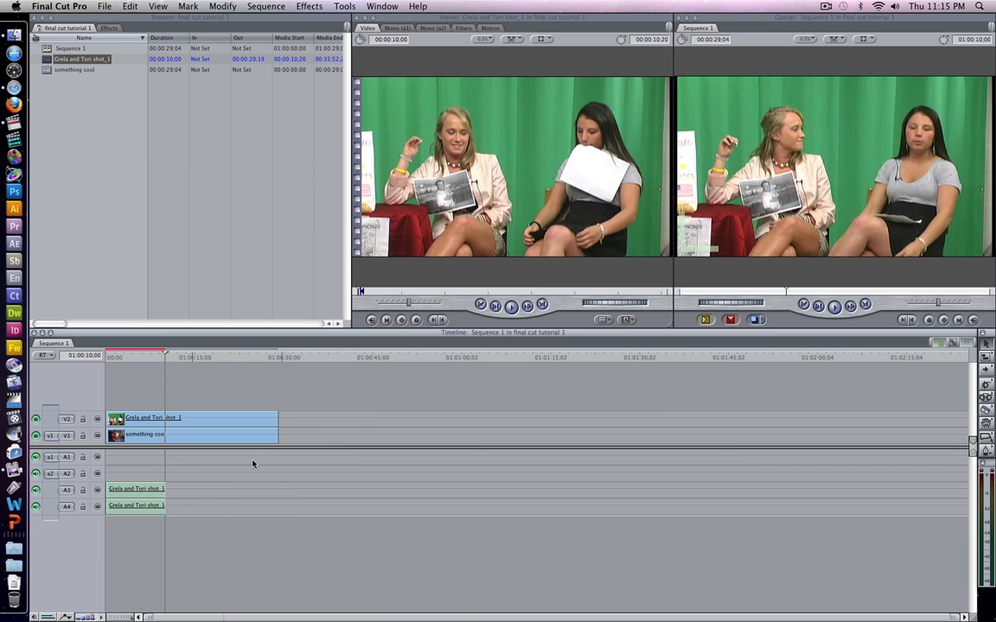
{"action": "key", "text": "Delete"}
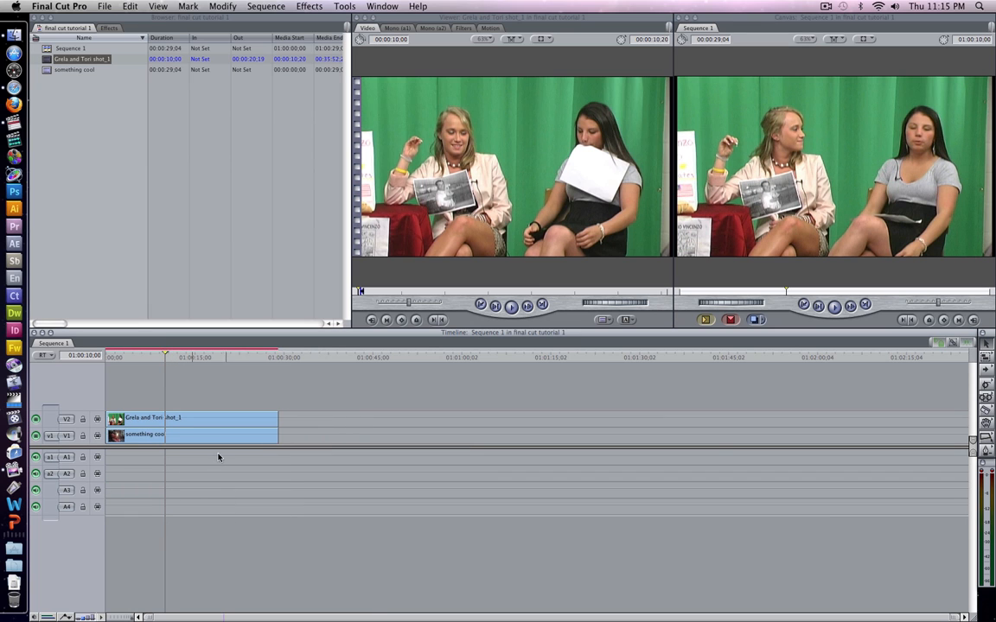
Start rendering the sequence, cancel the render partway, and play the sequence from its beginning
{"action": "mouse_move", "coordinate": [176, 362]}
{"action": "left_mouse_down"}
{"action": "mouse_move", "coordinate": [156, 355]}
{"action": "mouse_move", "coordinate": [158, 366]}
{"action": "left_mouse_up"}
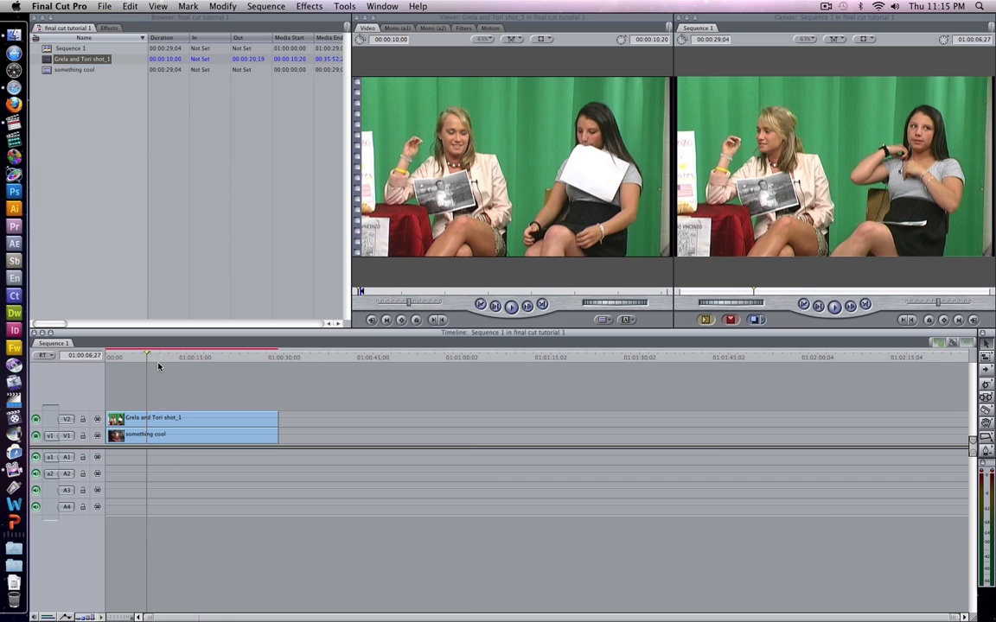
{"action": "key", "text": "super+r"}
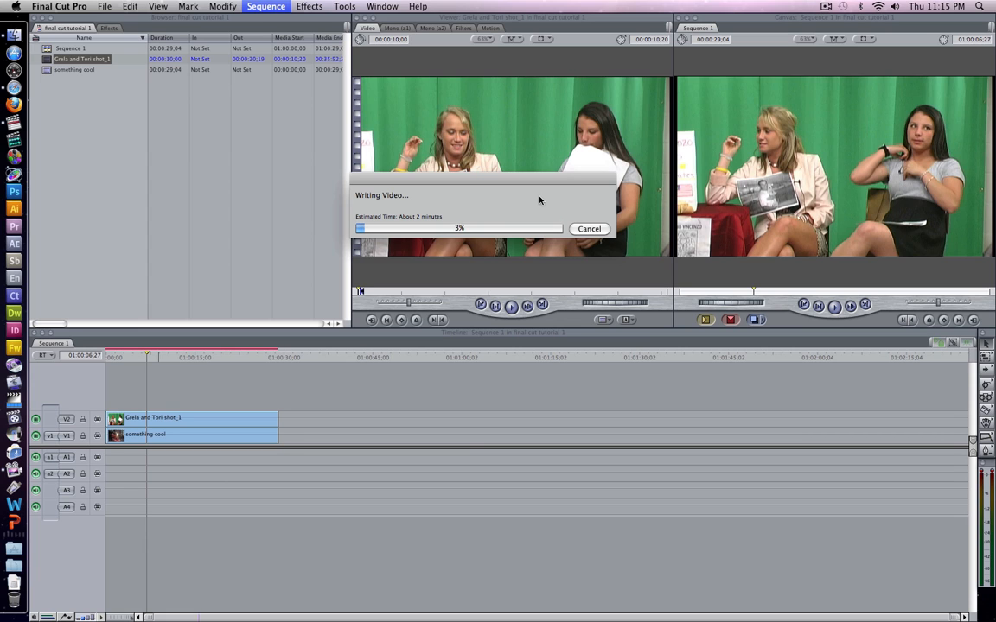
{"action": "left_click", "coordinate": [586, 228]}
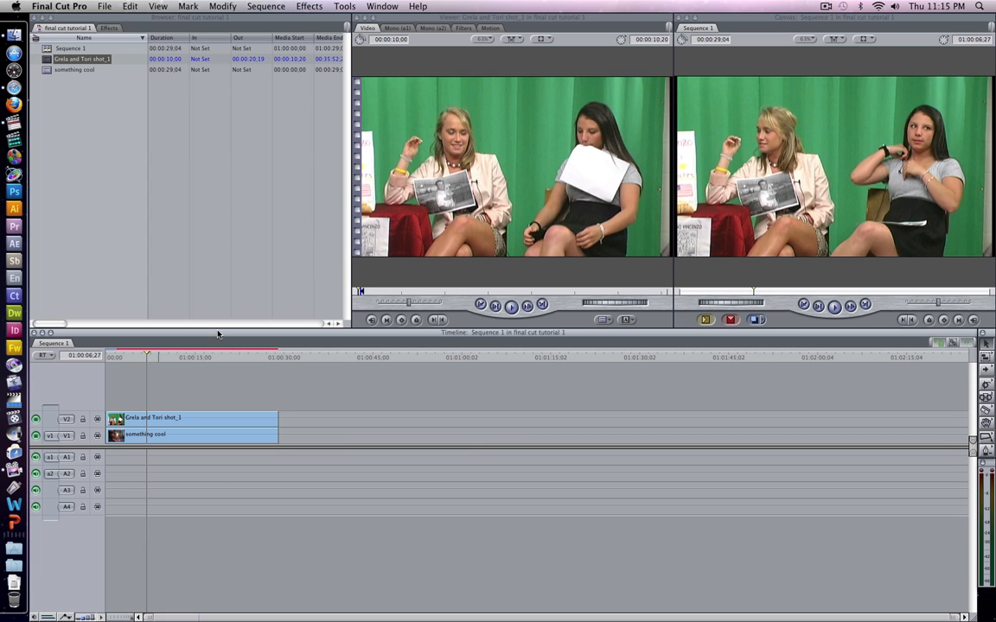
{"action": "left_click_drag", "start_coordinate": [132, 361], "coordinate": [74, 359]}
{"action": "key", "text": "space"}
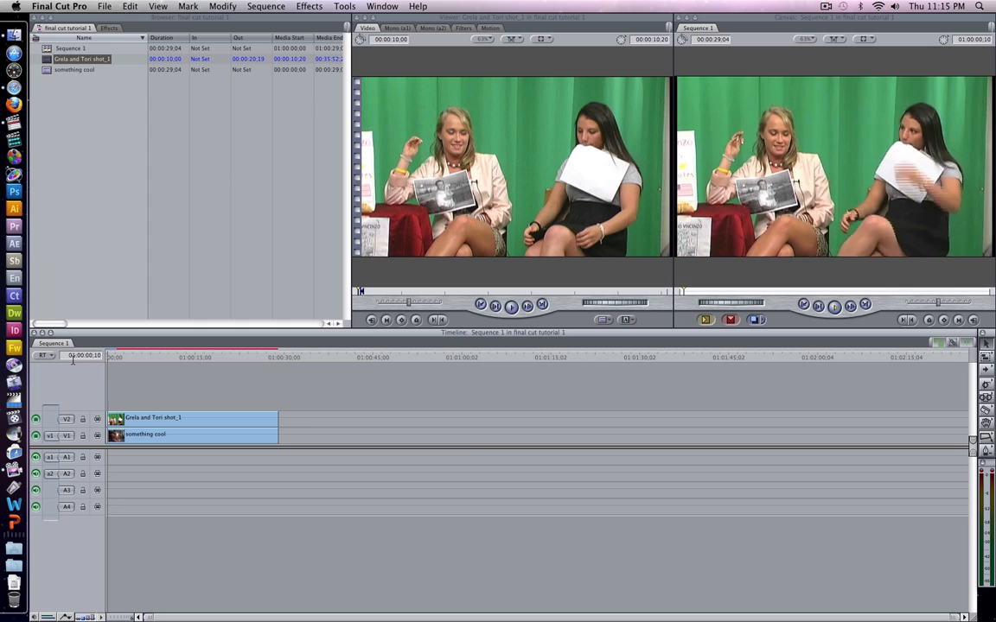
Check the RT playback options and play the unrendered section of the sequence around the 15-second mark
{"action": "left_click_drag", "start_coordinate": [112, 356], "coordinate": [180, 359]}
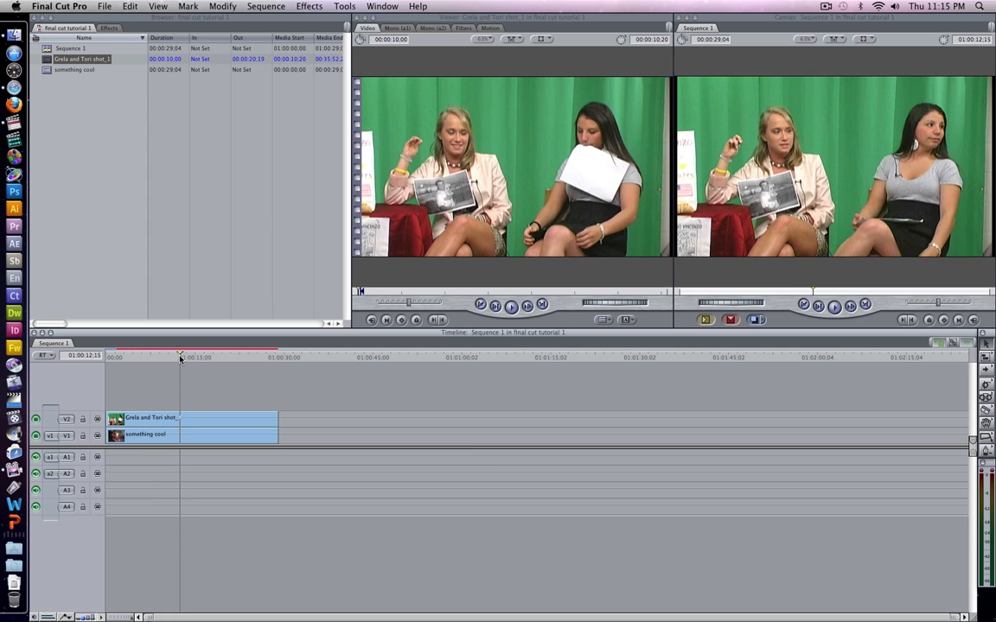
{"action": "left_click_drag", "start_coordinate": [181, 358], "coordinate": [190, 357]}
{"action": "left_click", "coordinate": [42, 355]}
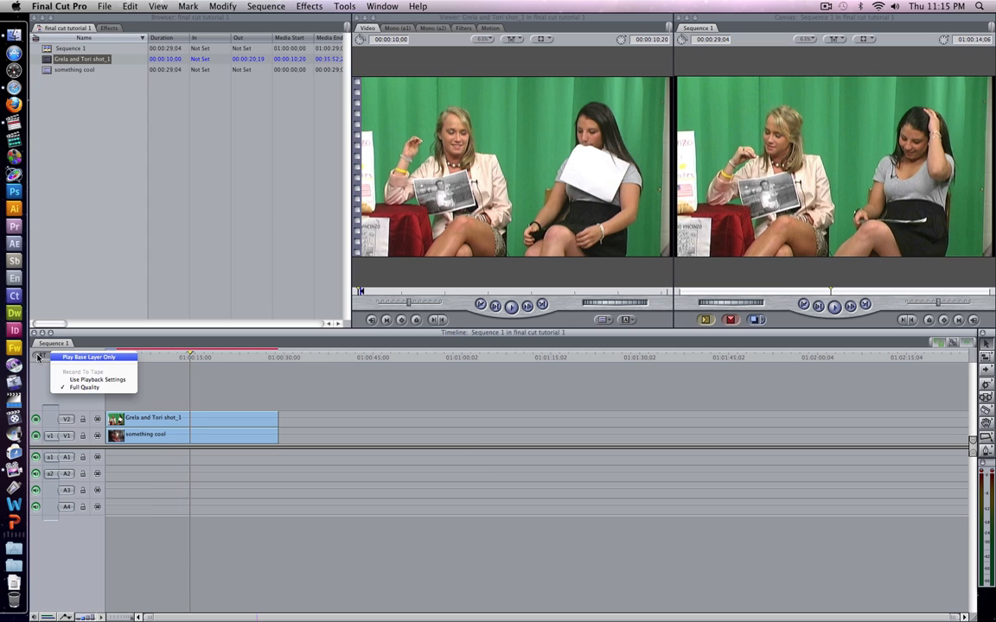
{"action": "left_click", "coordinate": [162, 382]}
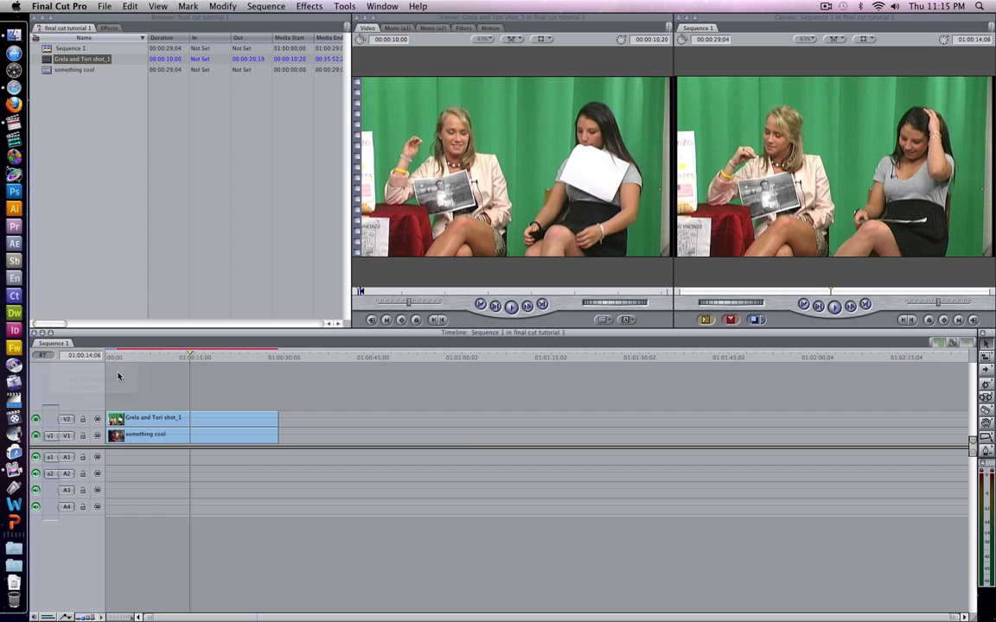
{"action": "left_click", "coordinate": [45, 355]}
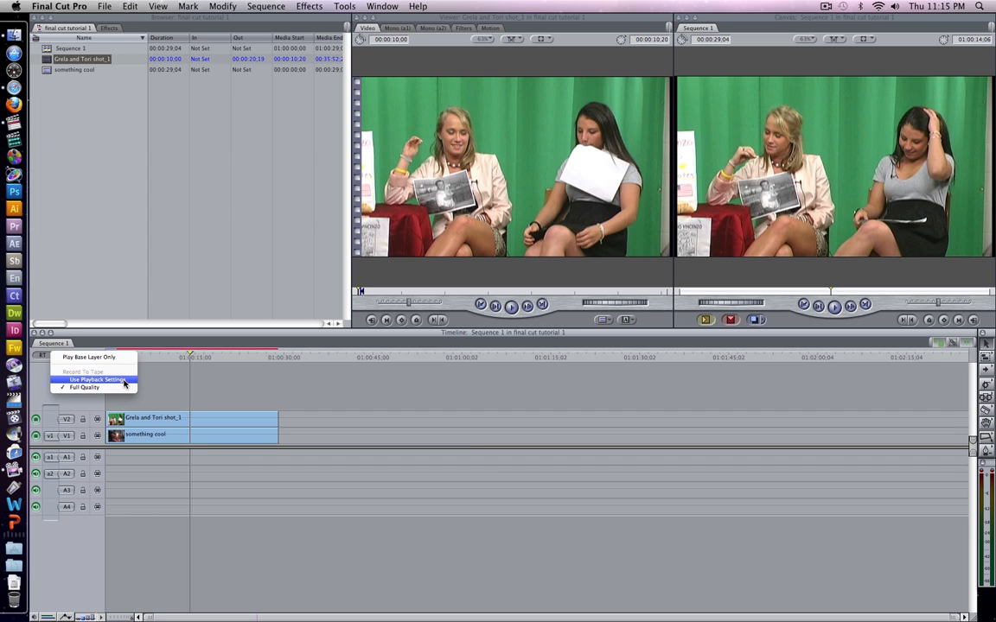
{"action": "left_click", "coordinate": [291, 385]}
{"action": "key", "text": "space"}
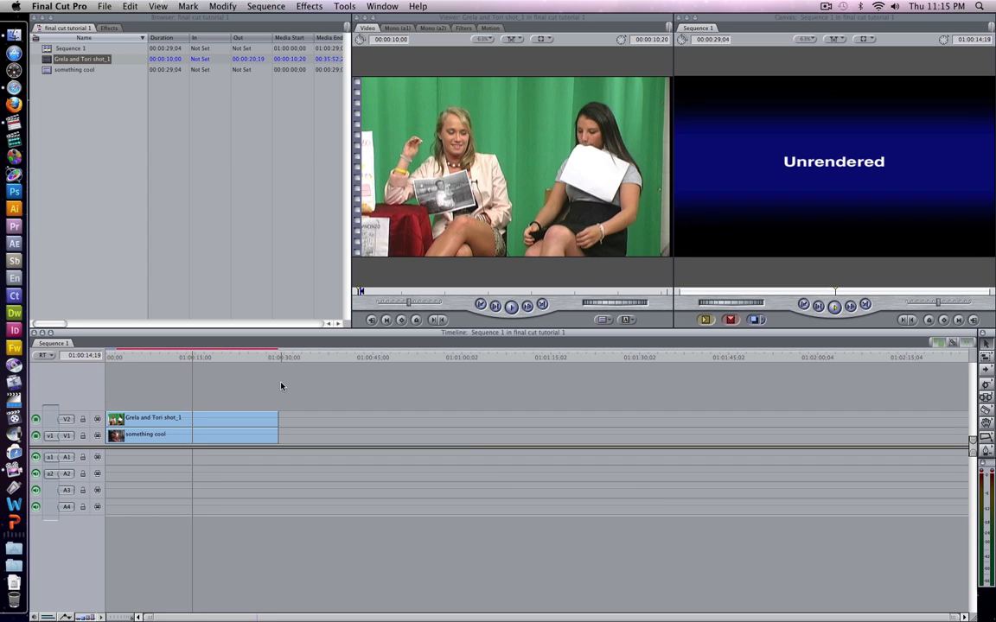
{"action": "left_click_drag", "start_coordinate": [194, 359], "coordinate": [188, 361]}
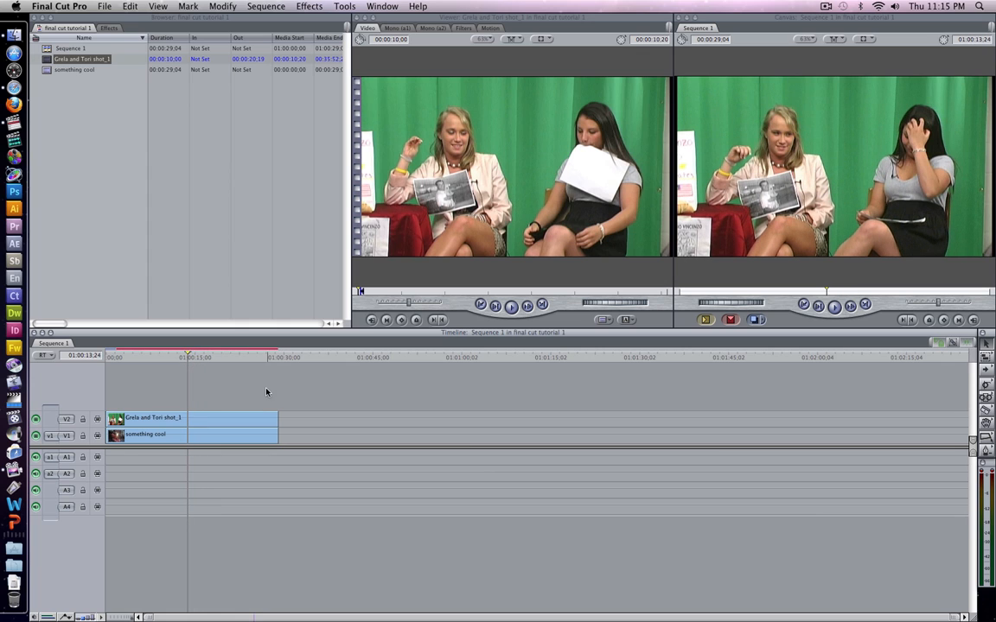
{"action": "left_click", "coordinate": [201, 357]}
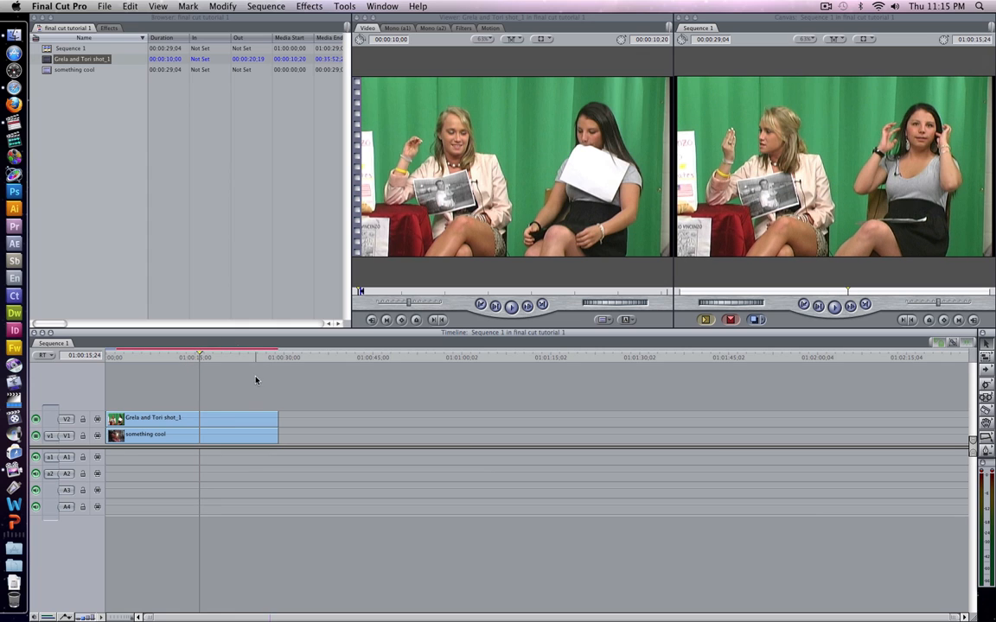
Apply the Chroma Keyer video filter to the green-screen clip on V2
{"action": "double_click", "coordinate": [226, 420]}
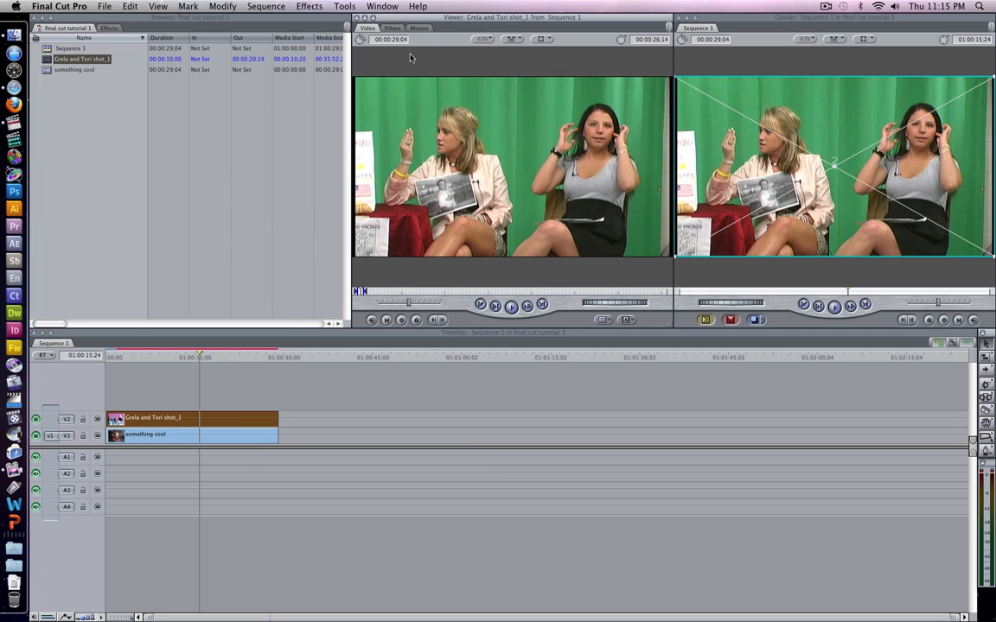
{"action": "left_click", "coordinate": [313, 6]}
{"action": "mouse_move", "coordinate": [390, 120]}
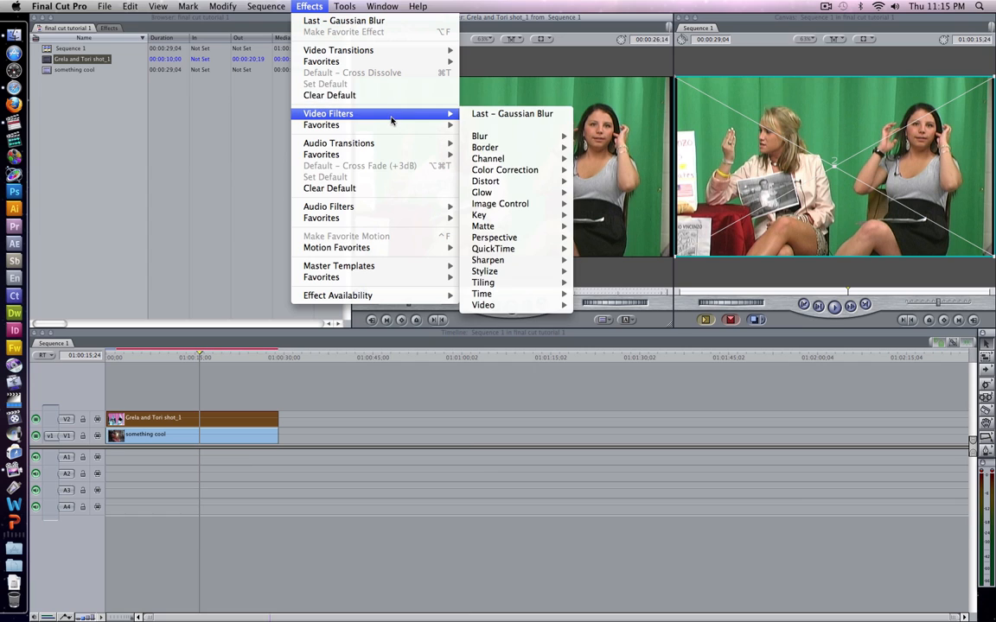
{"action": "mouse_move", "coordinate": [540, 215]}
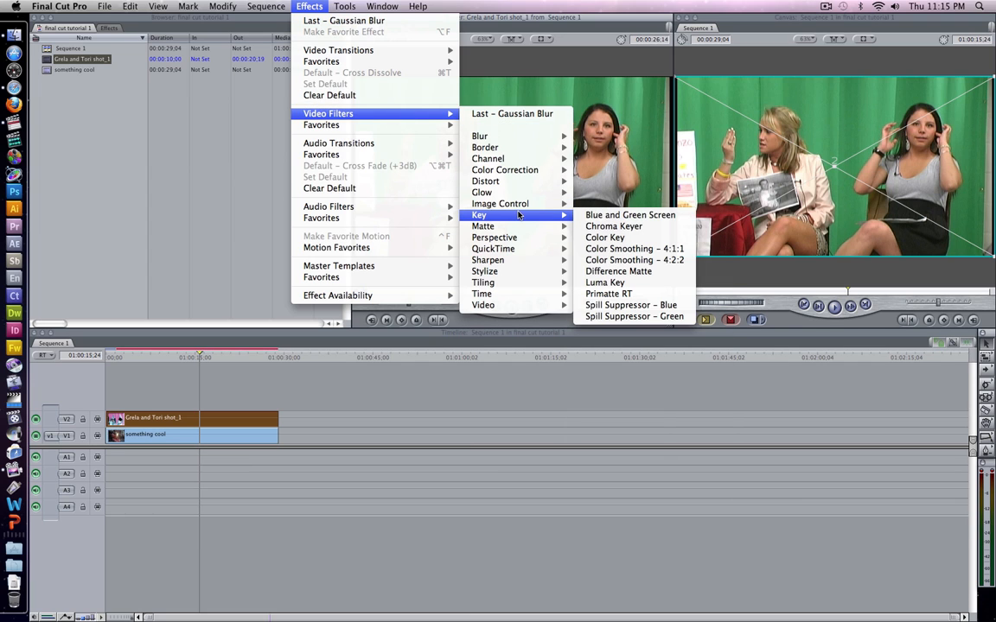
{"action": "left_click", "coordinate": [655, 227]}
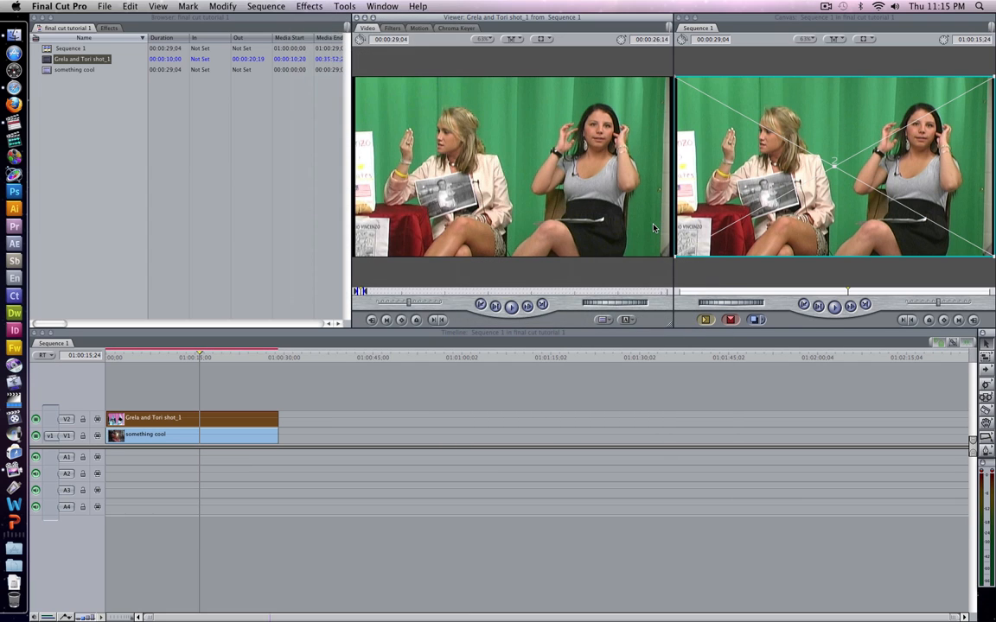
Sample the green backdrop as the Chroma Keyer's key color and widen the selected hue range in both directions
{"action": "left_click", "coordinate": [454, 32]}
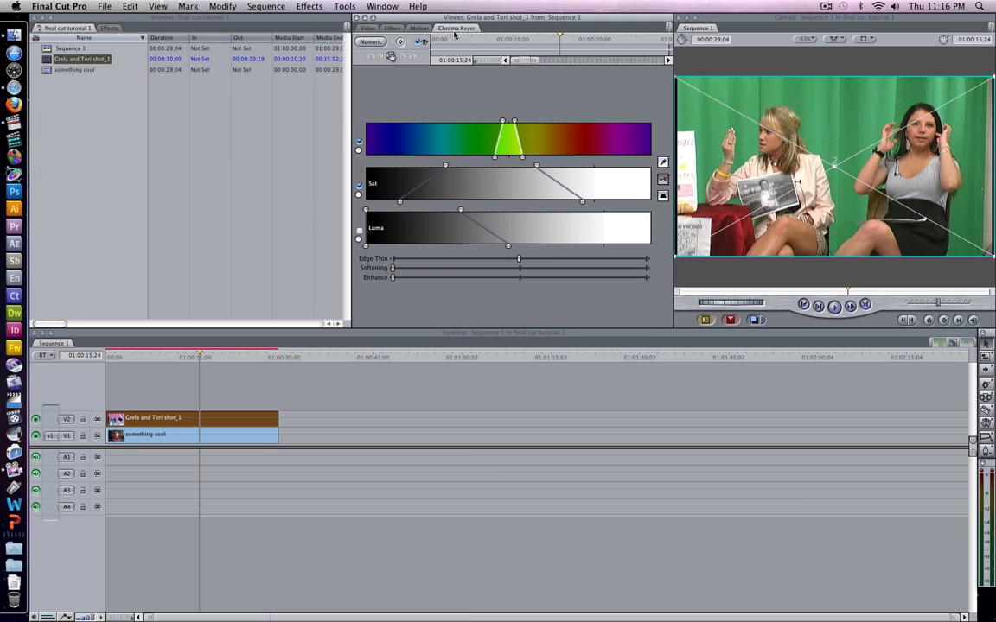
{"action": "left_click", "coordinate": [663, 163]}
{"action": "left_click", "coordinate": [822, 102]}
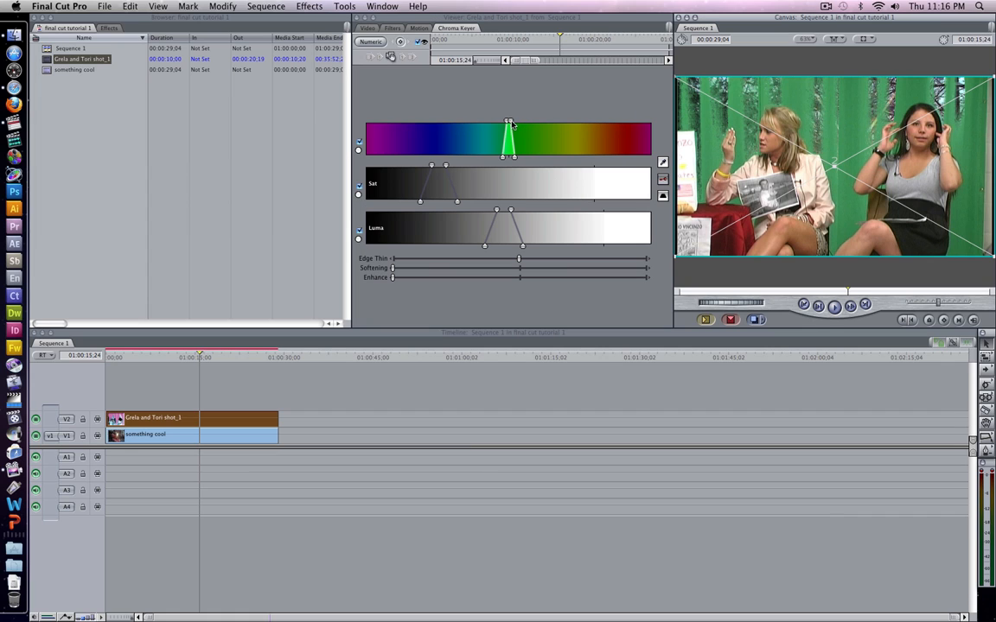
{"action": "left_click_drag", "start_coordinate": [510, 123], "coordinate": [531, 123]}
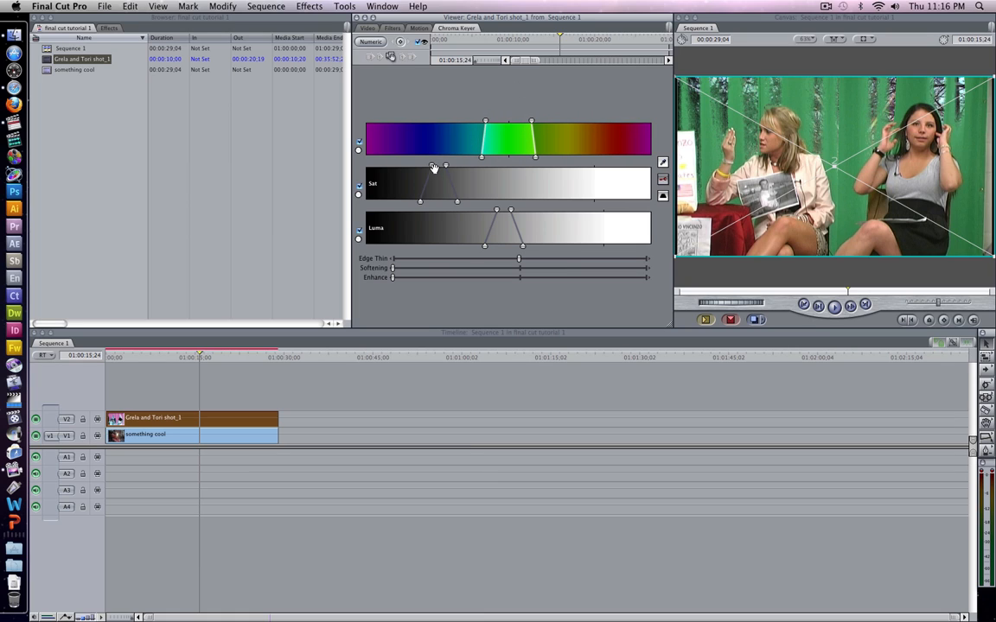
Widen the Chroma Keyer's Sat and Luma ranges until the green backdrop is keyed out
{"action": "left_click_drag", "start_coordinate": [434, 170], "coordinate": [464, 165]}
{"action": "left_click_drag", "start_coordinate": [494, 210], "coordinate": [446, 210]}
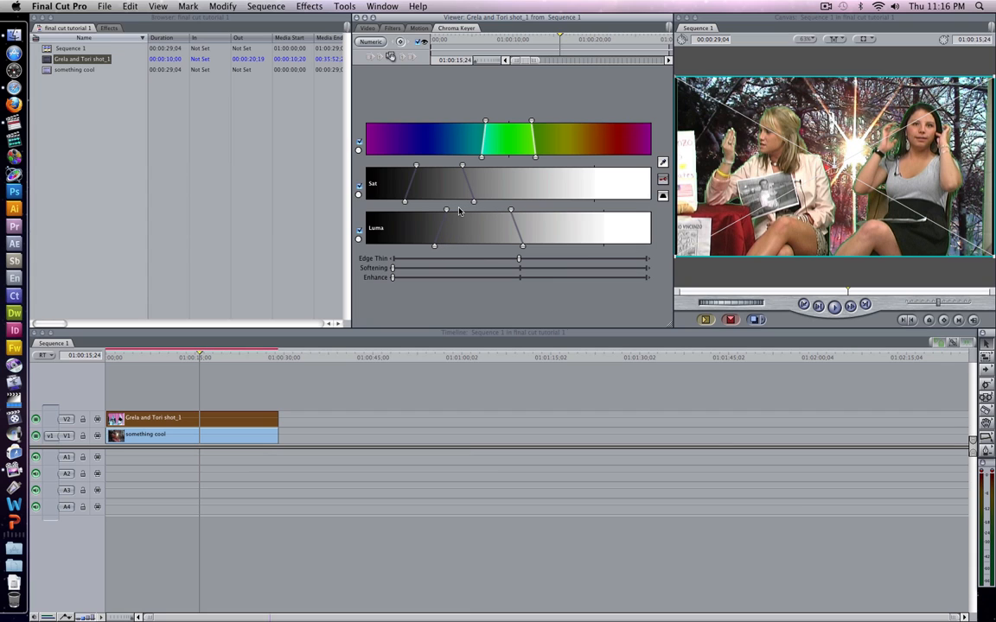
{"action": "left_click_drag", "start_coordinate": [512, 212], "coordinate": [524, 210]}
{"action": "left_click_drag", "start_coordinate": [416, 166], "coordinate": [407, 165]}
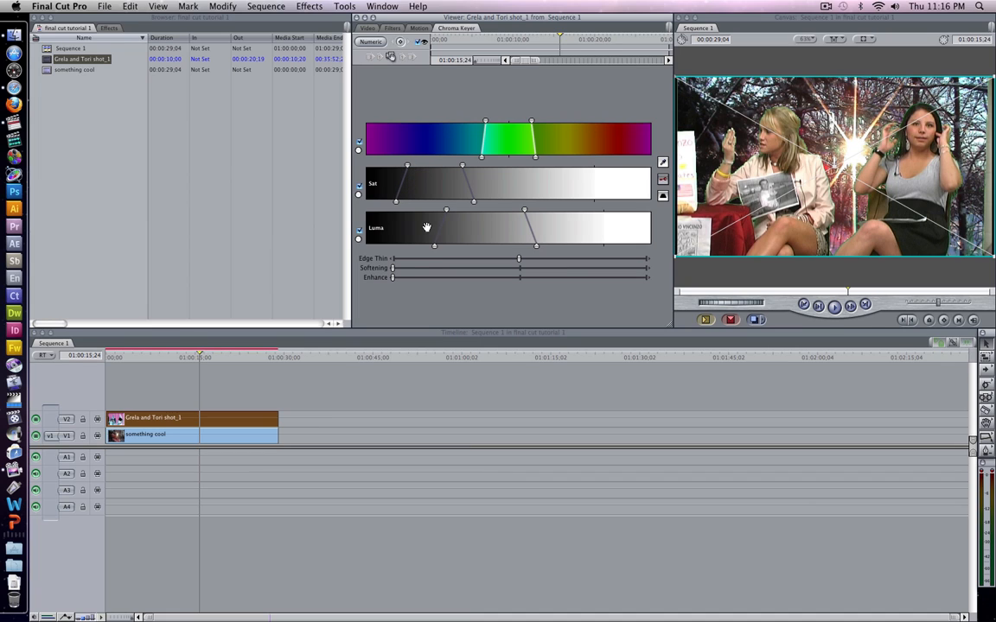
Slightly raise the key's Softening, Enhance and Edge Thin, and check the composite at an earlier frame
{"action": "left_click_drag", "start_coordinate": [394, 269], "coordinate": [400, 271]}
{"action": "left_click_drag", "start_coordinate": [393, 279], "coordinate": [650, 290]}
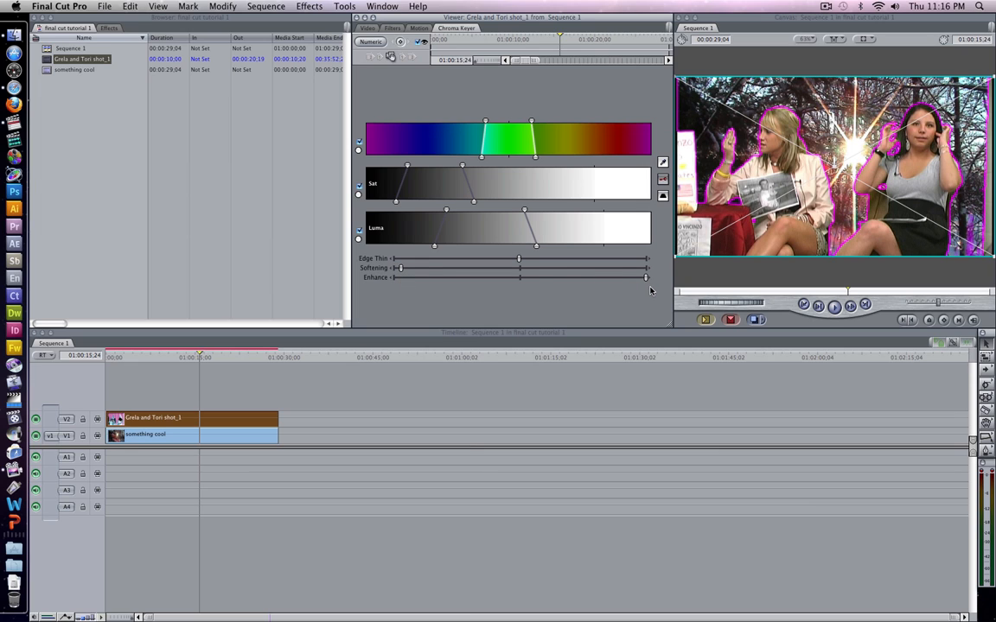
{"action": "left_click_drag", "start_coordinate": [650, 290], "coordinate": [417, 287]}
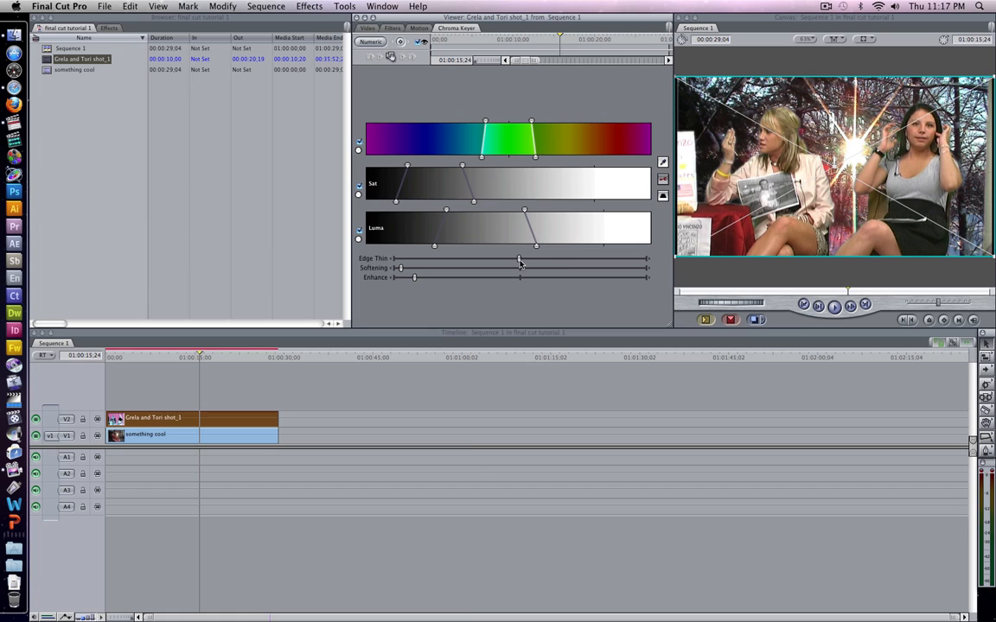
{"action": "left_click_drag", "start_coordinate": [519, 262], "coordinate": [543, 263]}
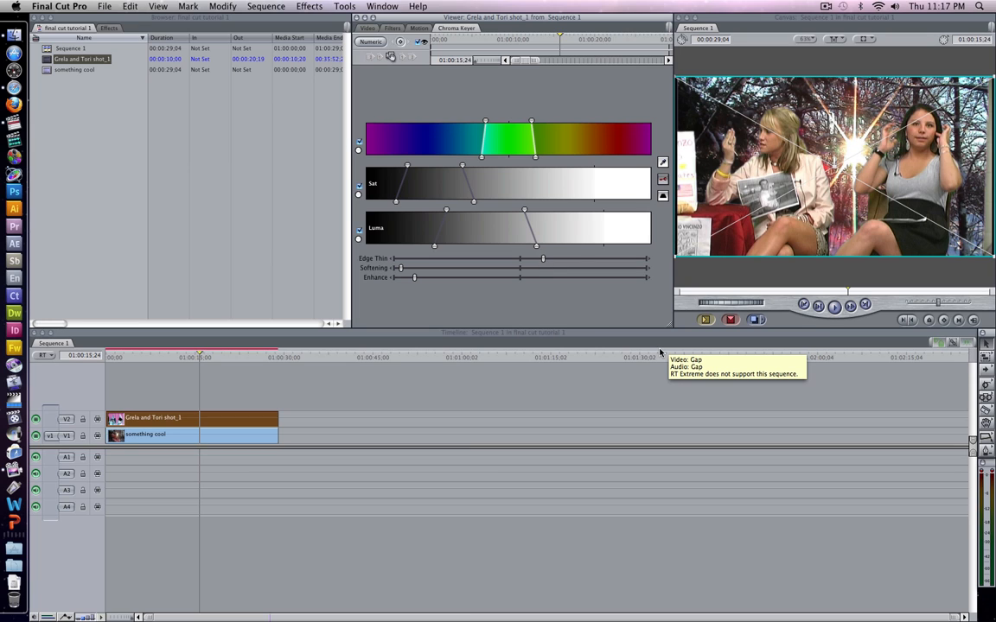
{"action": "left_click", "coordinate": [464, 397]}
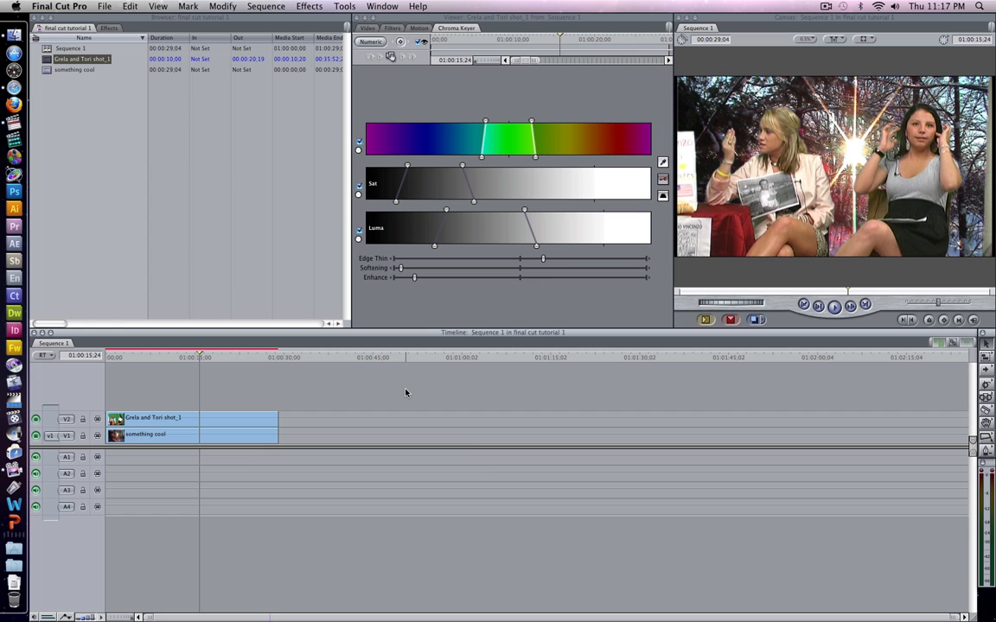
{"action": "left_click_drag", "start_coordinate": [204, 358], "coordinate": [180, 359]}
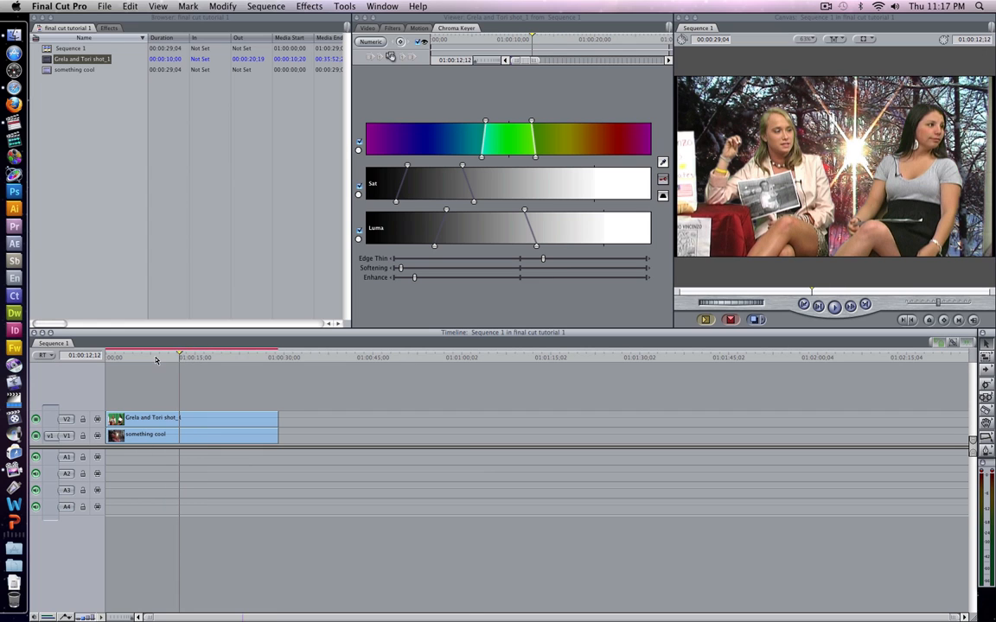
Play back the composite and apply the De-interlace video filter to the green-screen clip on V2
{"action": "key", "text": "space"}
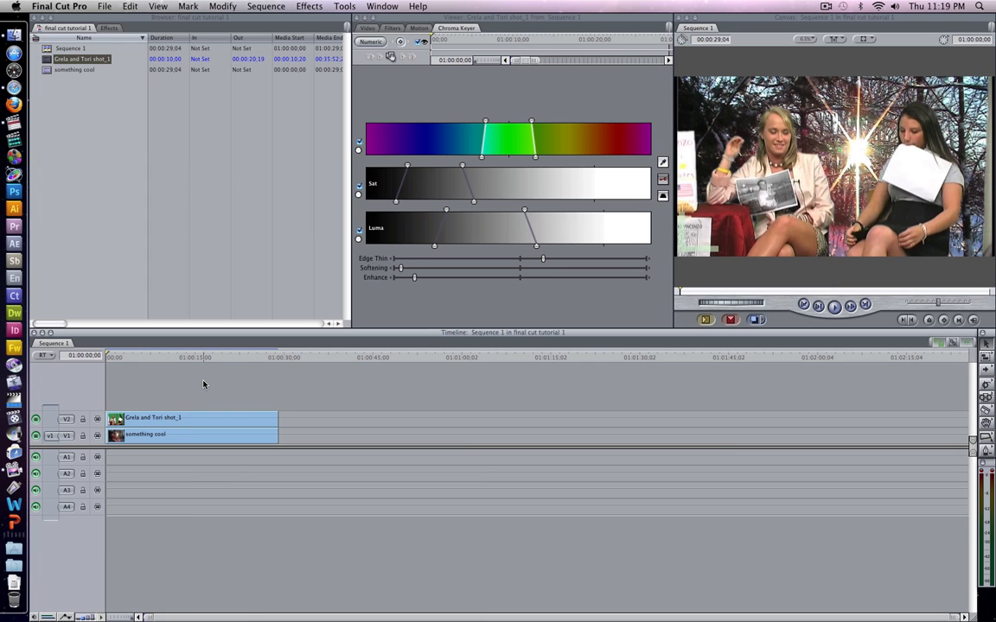
{"action": "key", "text": "space"}
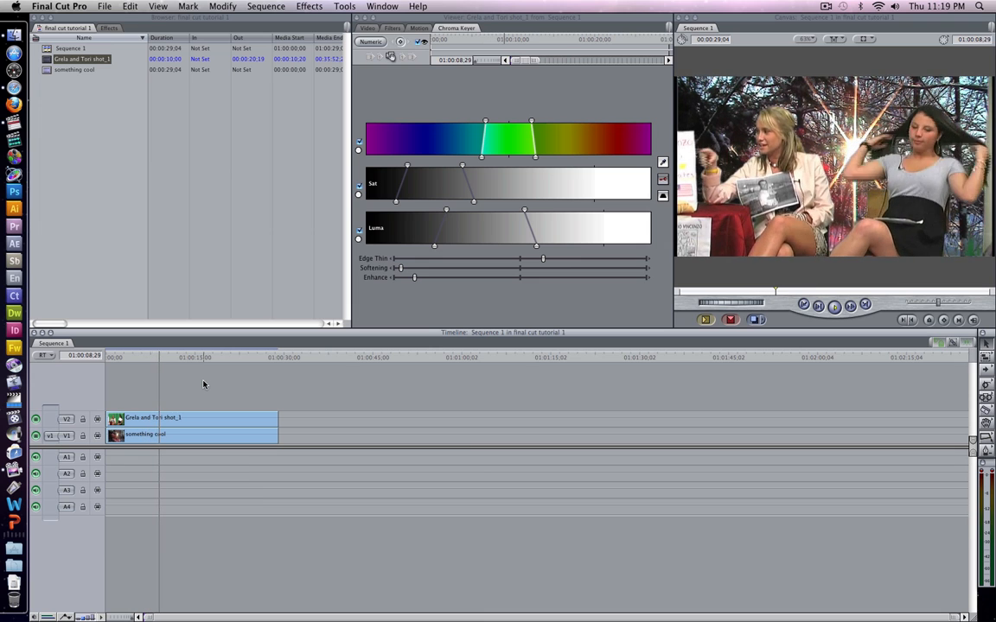
{"action": "double_click", "coordinate": [234, 420]}
{"action": "left_click", "coordinate": [308, 6]}
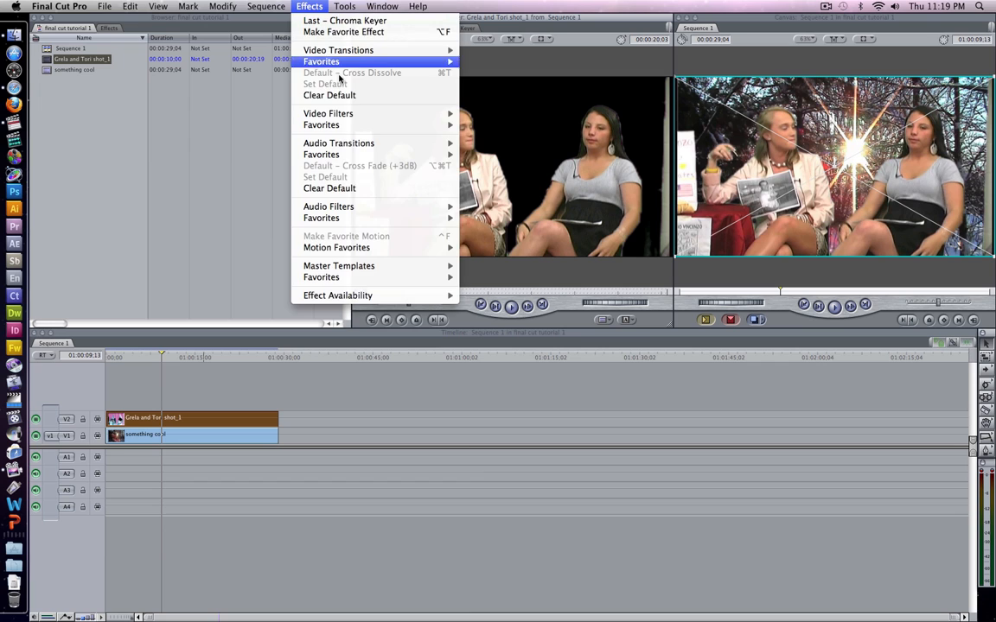
{"action": "mouse_move", "coordinate": [353, 114]}
{"action": "mouse_move", "coordinate": [518, 305]}
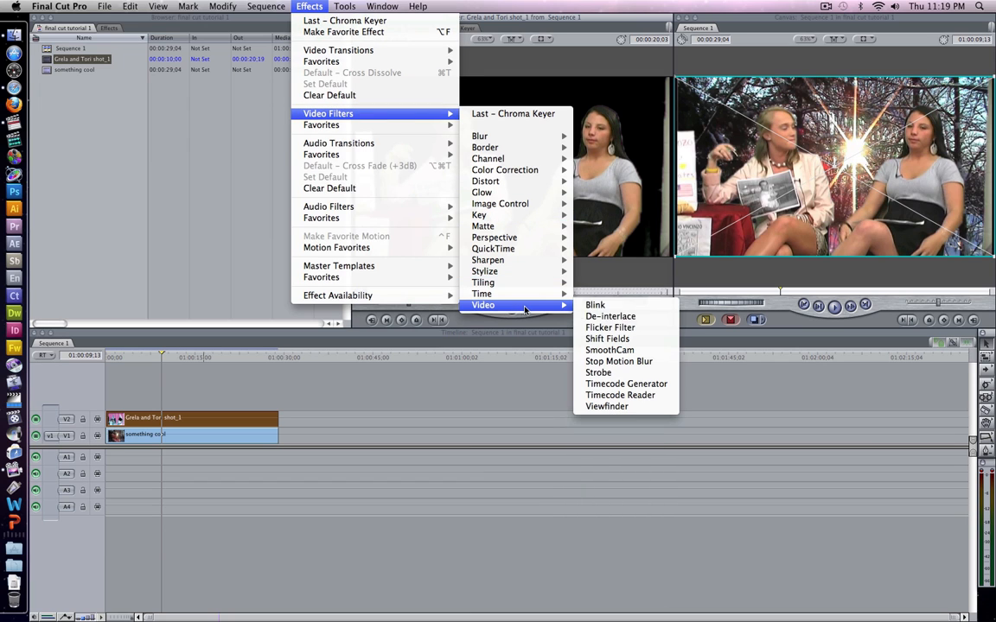
{"action": "left_click", "coordinate": [619, 318]}
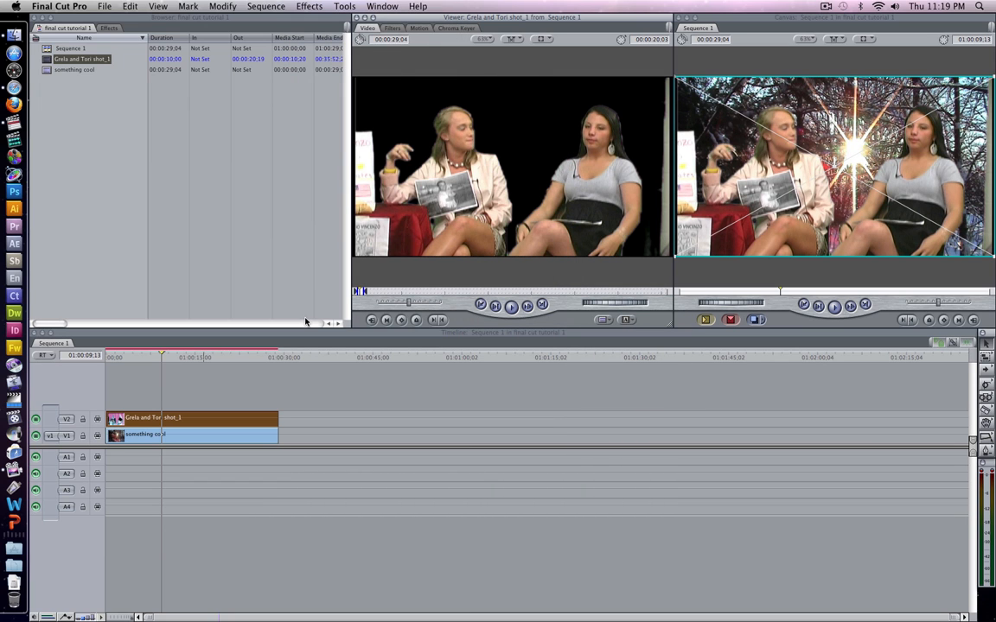
Deselect the clip and scrub the sequence between about 9 and 22 seconds to examine the key edges during the people's movements
{"action": "left_click", "coordinate": [252, 381]}
{"action": "left_click_drag", "start_coordinate": [184, 358], "coordinate": [208, 359]}
{"action": "left_click_drag", "start_coordinate": [213, 359], "coordinate": [165, 356]}
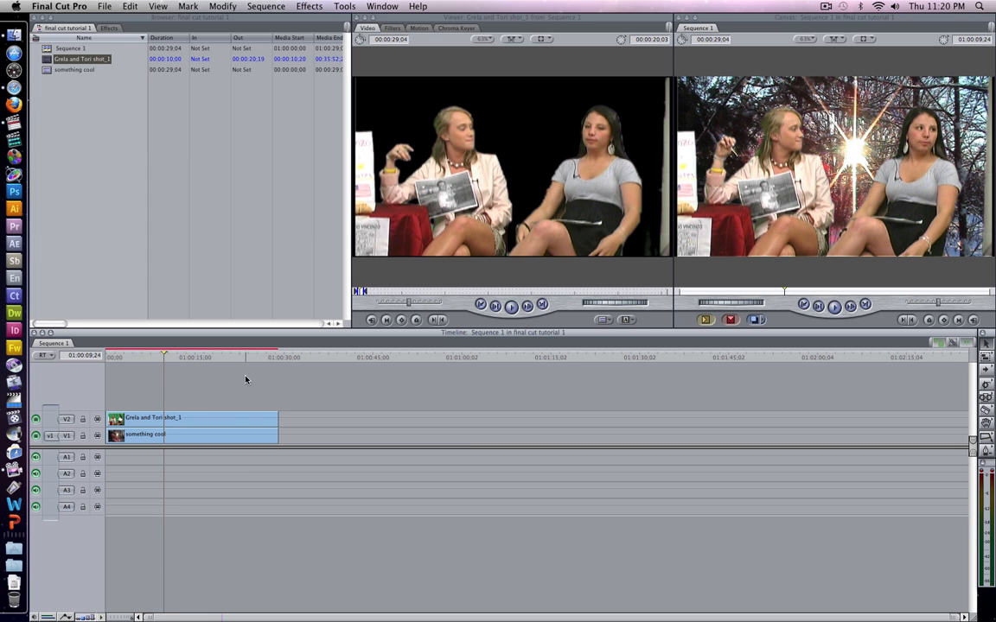
{"action": "left_click_drag", "start_coordinate": [221, 361], "coordinate": [231, 362]}
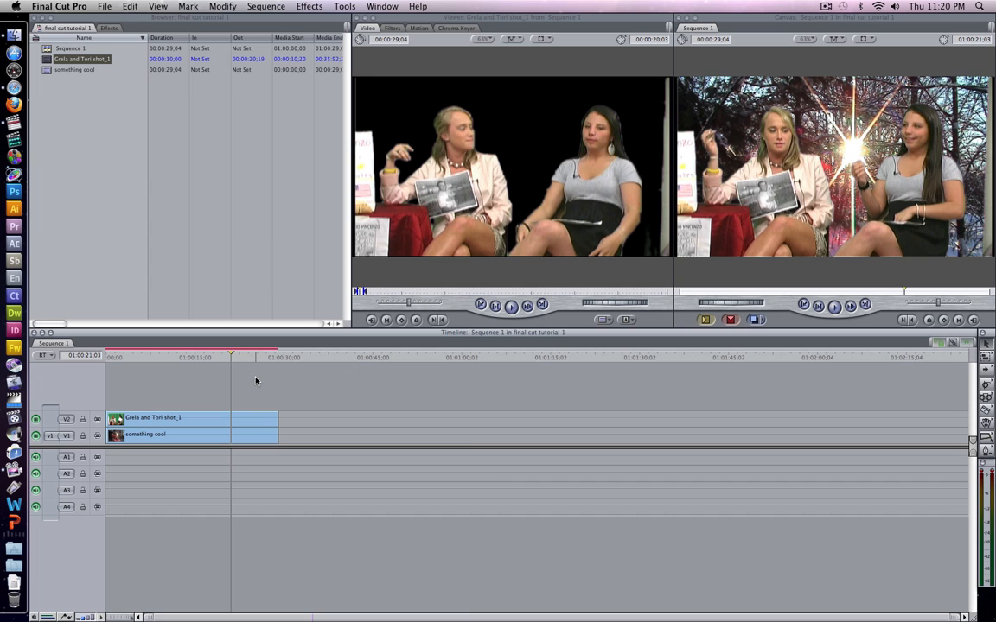
{"action": "left_click_drag", "start_coordinate": [231, 358], "coordinate": [235, 360]}
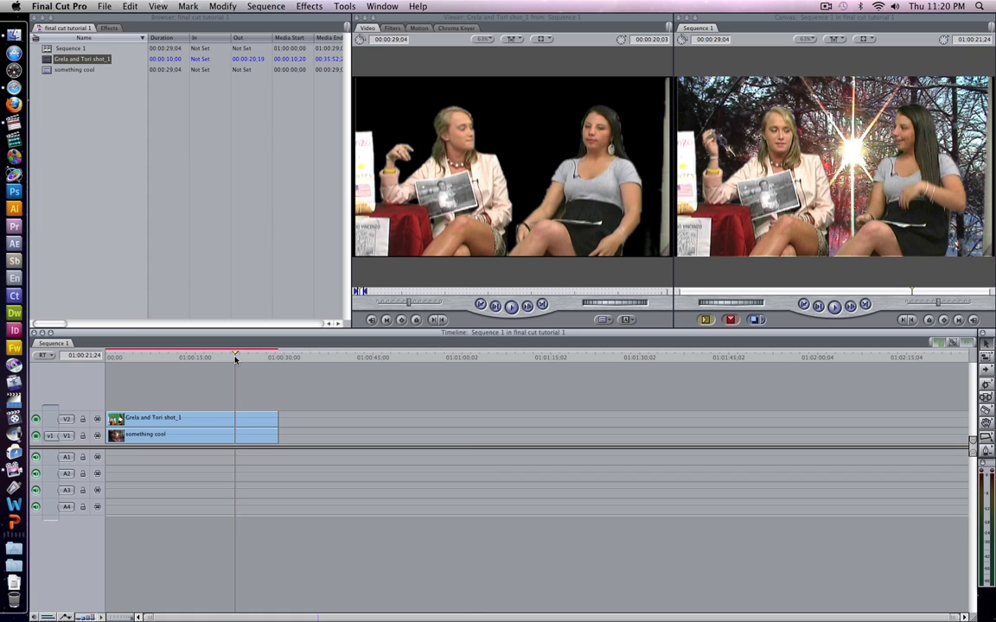
{"action": "type", "text": "8"}
{"action": "left_click", "coordinate": [244, 357]}
{"action": "mouse_move", "coordinate": [244, 357]}
{"action": "left_mouse_down"}
{"action": "mouse_move", "coordinate": [143, 355]}
{"action": "mouse_move", "coordinate": [238, 364]}
{"action": "left_mouse_up"}
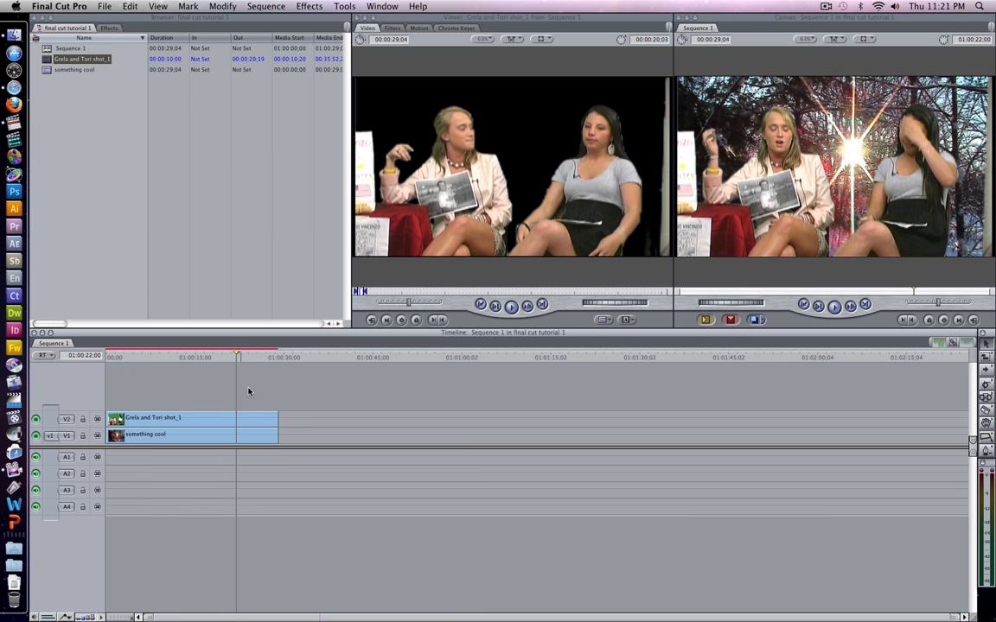